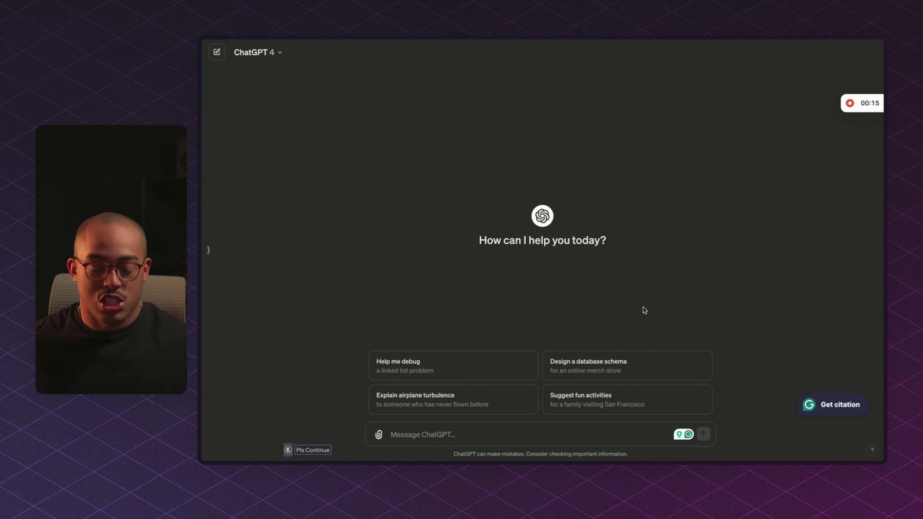
# - Submit the prompt 'A cat on a beach, high quality hd, looking at viewer' to generate an image
pyautogui.write('A cat on a beach, high quality hd, looking at viewer')
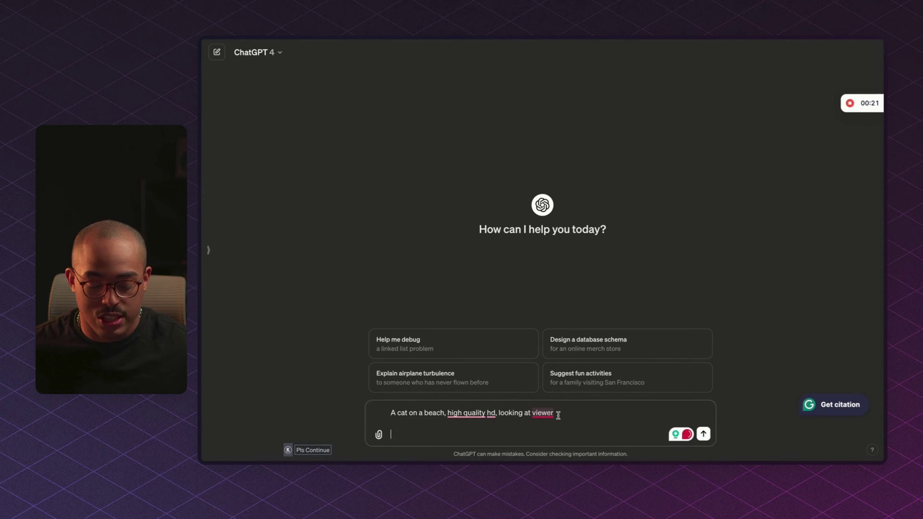
pyautogui.press('Return')
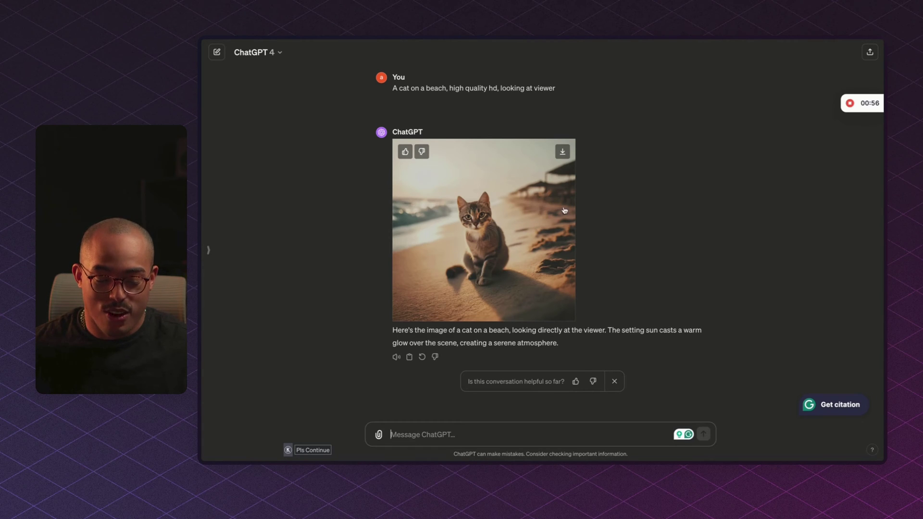
# - Select the cat's eyes, request 'sunglasses on cat', and view the edited image full size
pyautogui.click(520, 217)
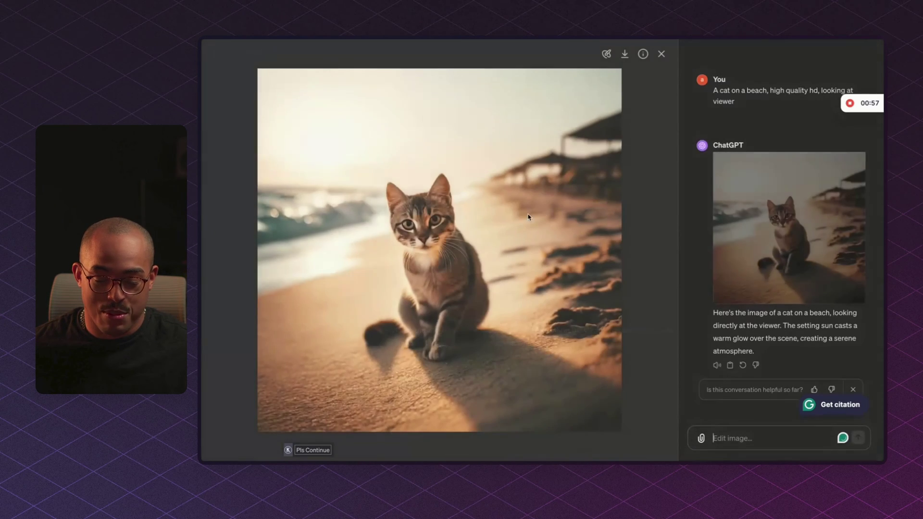
pyautogui.click(607, 58)
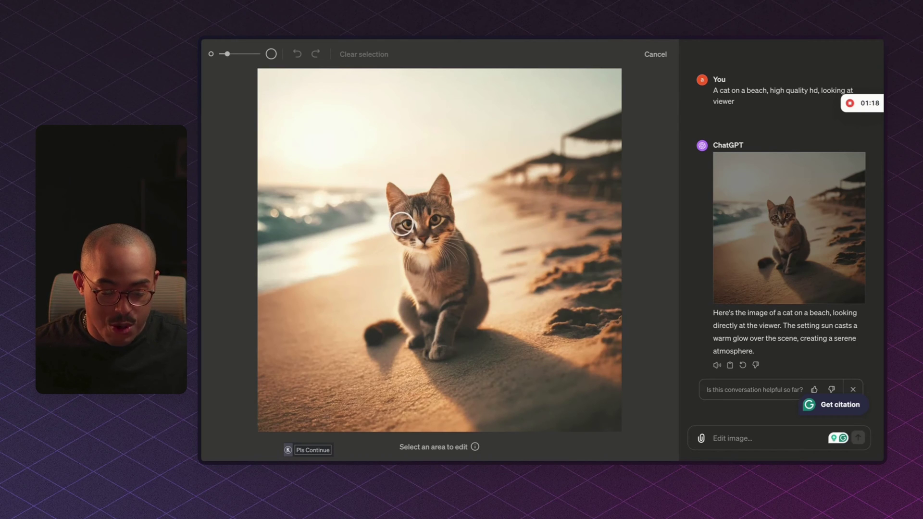
pyautogui.moveTo(401, 223); pyautogui.dragTo(447, 219)
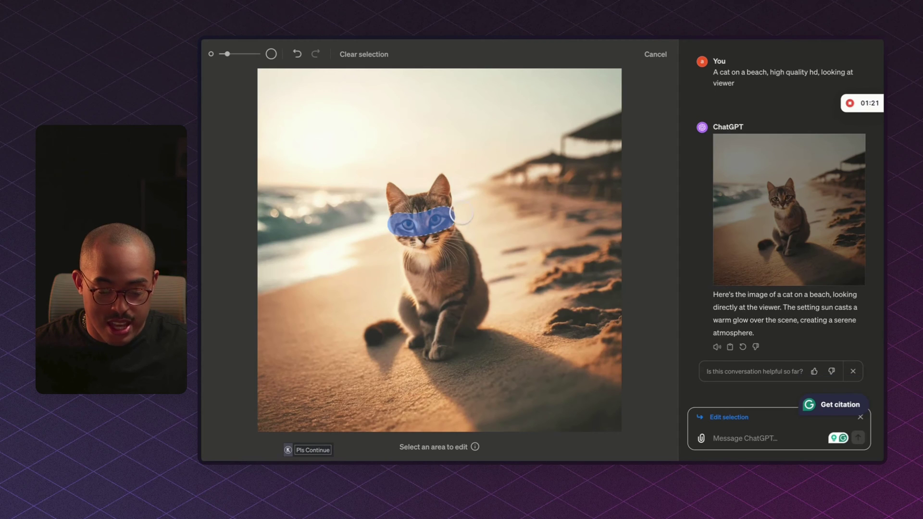
pyautogui.click(731, 436)
pyautogui.write('sunglasse')
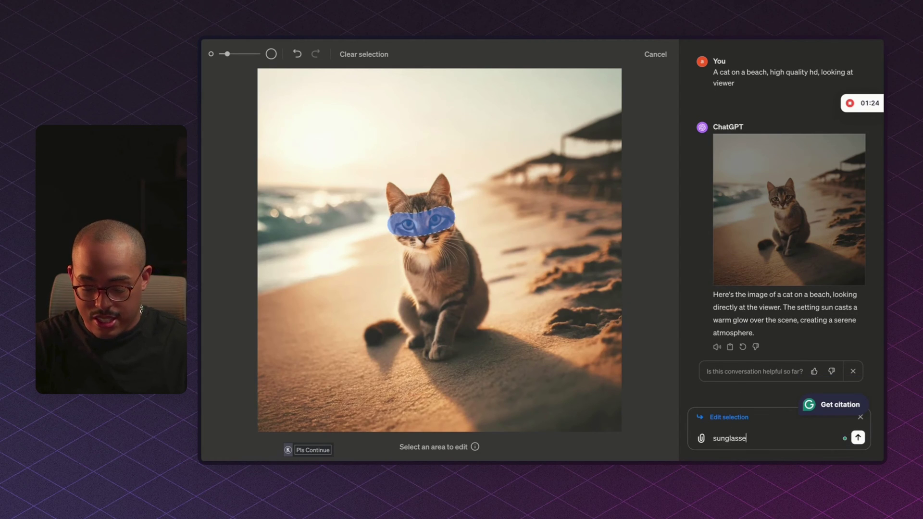
pyautogui.write('s on cat')
pyautogui.press('Return')
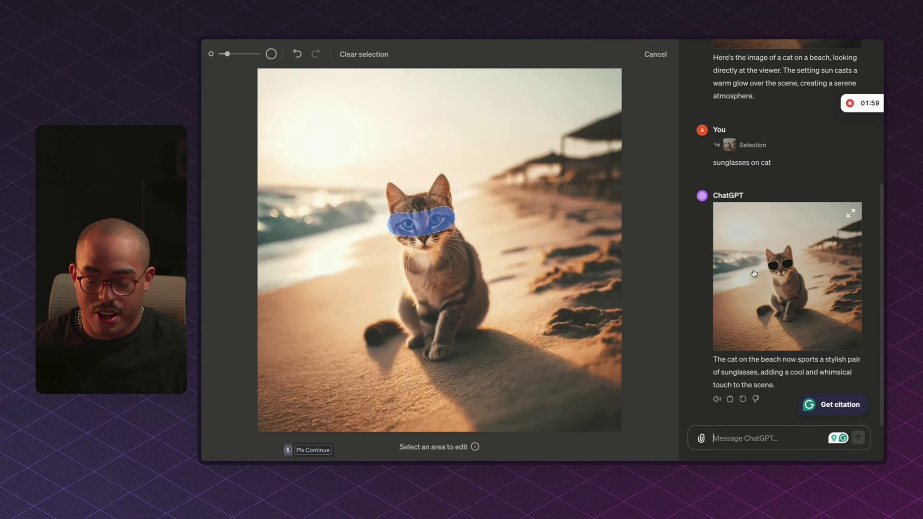
pyautogui.click(753, 273)
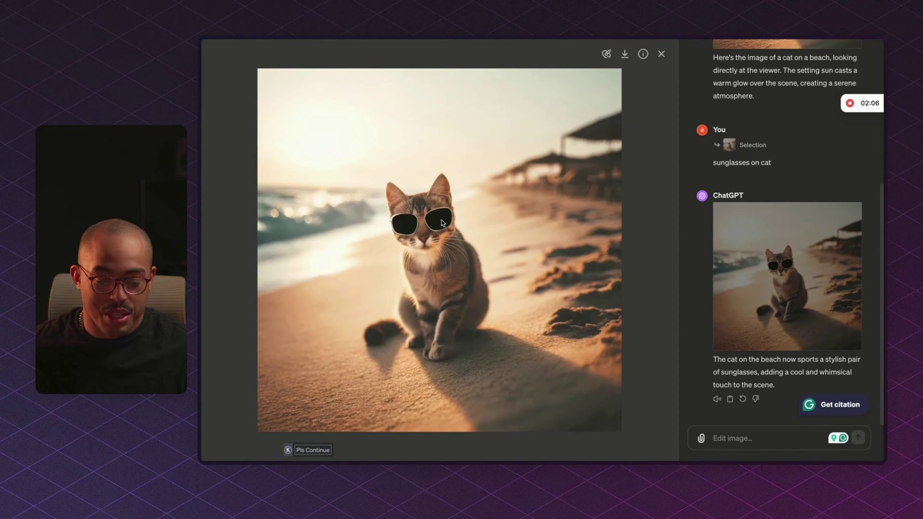
# - Select the cat's head and send the edit request 'hat on cat'
pyautogui.click(606, 54)
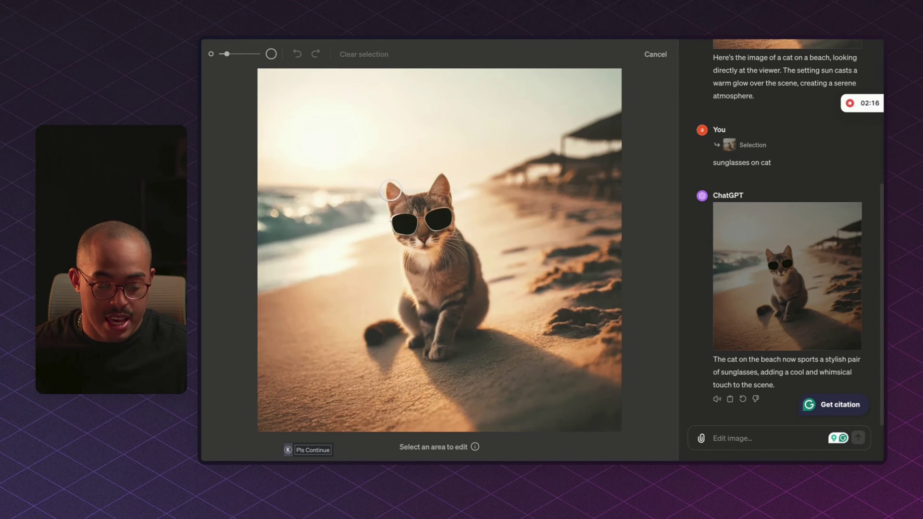
pyautogui.moveTo(392, 190)
pyautogui.mouseDown()
pyautogui.moveTo(435, 195)
pyautogui.moveTo(439, 180)
pyautogui.moveTo(410, 186)
pyautogui.mouseUp()
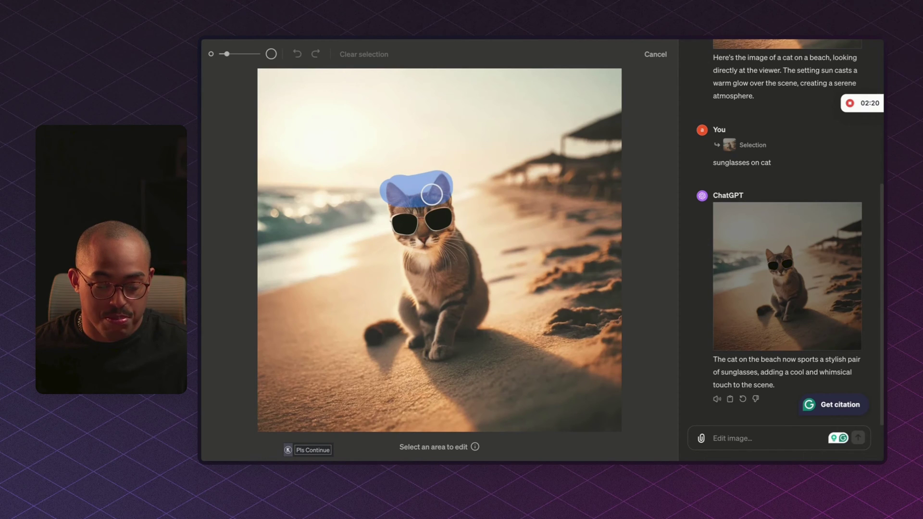
pyautogui.click(739, 434)
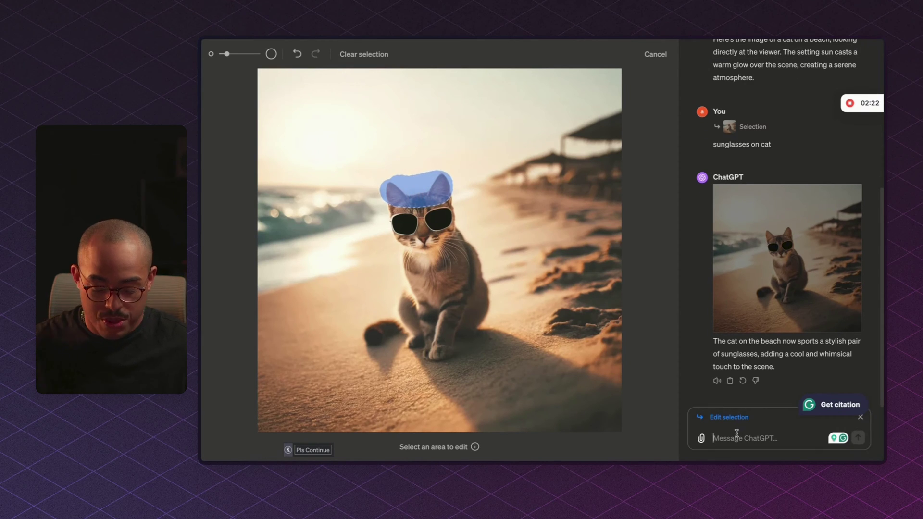
pyautogui.write('hat on cat')
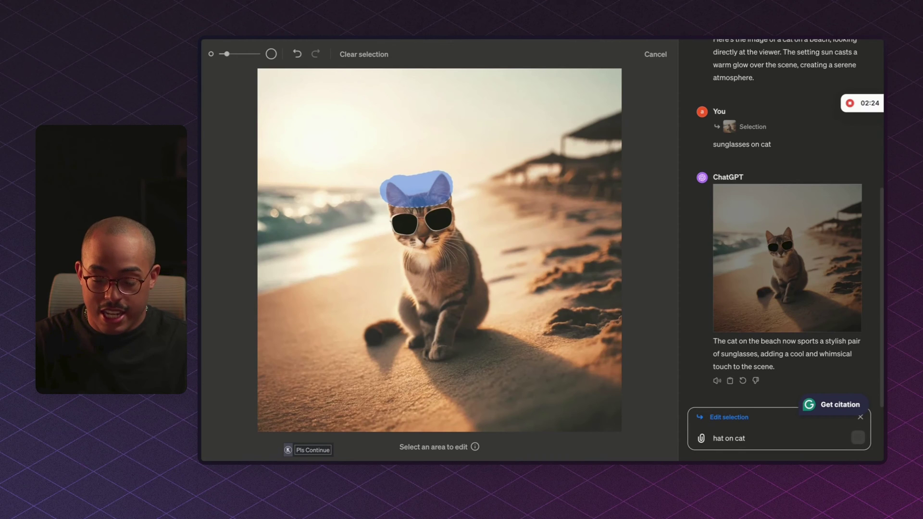
pyautogui.press('Return')
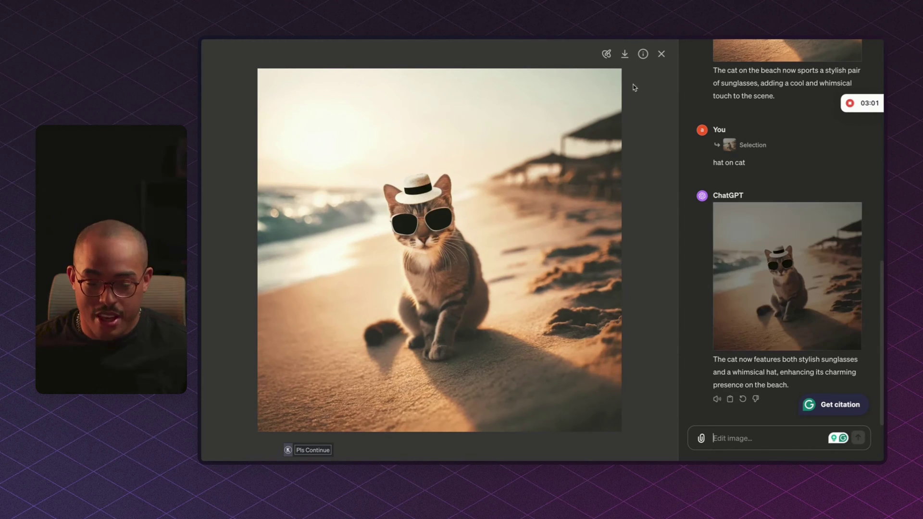
# - Select the cat's chest and enter the edit request 'dress shirt on cat'
pyautogui.click(606, 54)
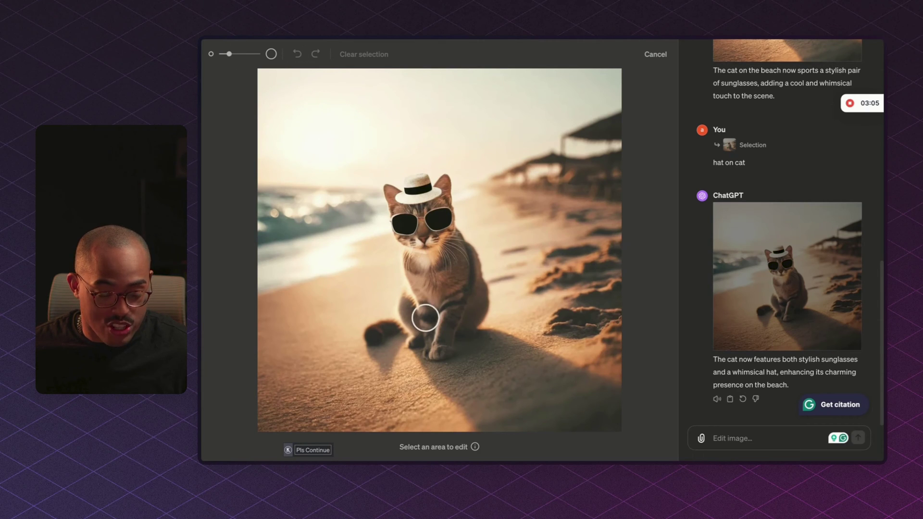
pyautogui.moveTo(409, 254)
pyautogui.mouseDown()
pyautogui.moveTo(451, 250)
pyautogui.moveTo(471, 263)
pyautogui.moveTo(471, 291)
pyautogui.moveTo(437, 305)
pyautogui.moveTo(407, 294)
pyautogui.moveTo(425, 274)
pyautogui.moveTo(455, 274)
pyautogui.moveTo(425, 288)
pyautogui.moveTo(465, 307)
pyautogui.moveTo(476, 294)
pyautogui.mouseUp()
pyautogui.write('dress')
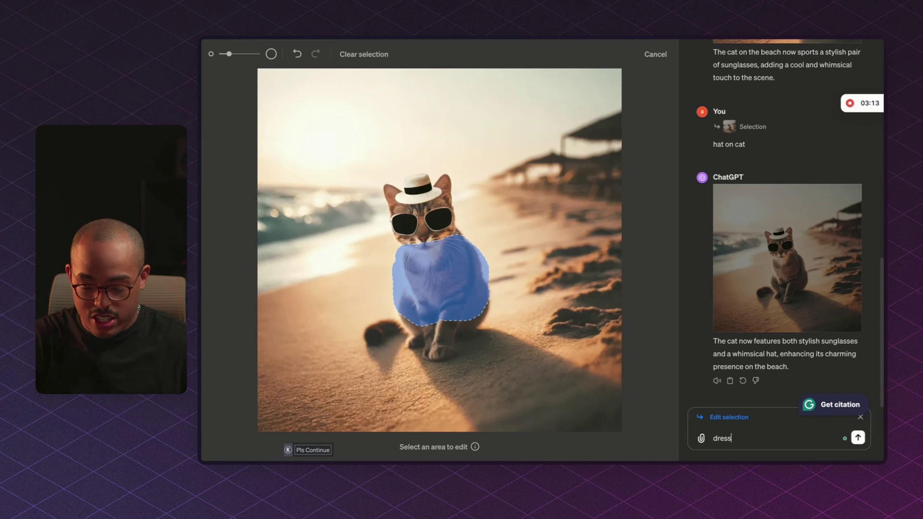
pyautogui.write(' shirt on cat')
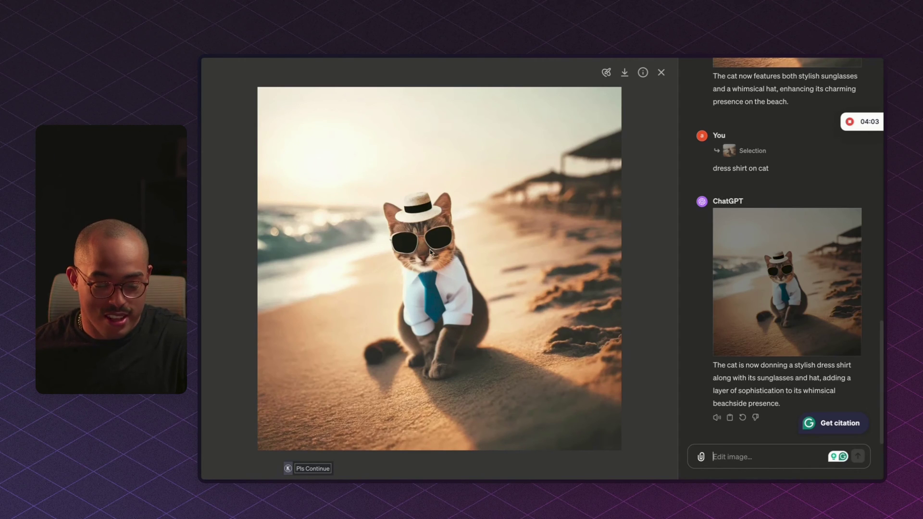
# - Select the upper-left sky and request 'Text that says cats rule in the sky'
pyautogui.click(607, 72)
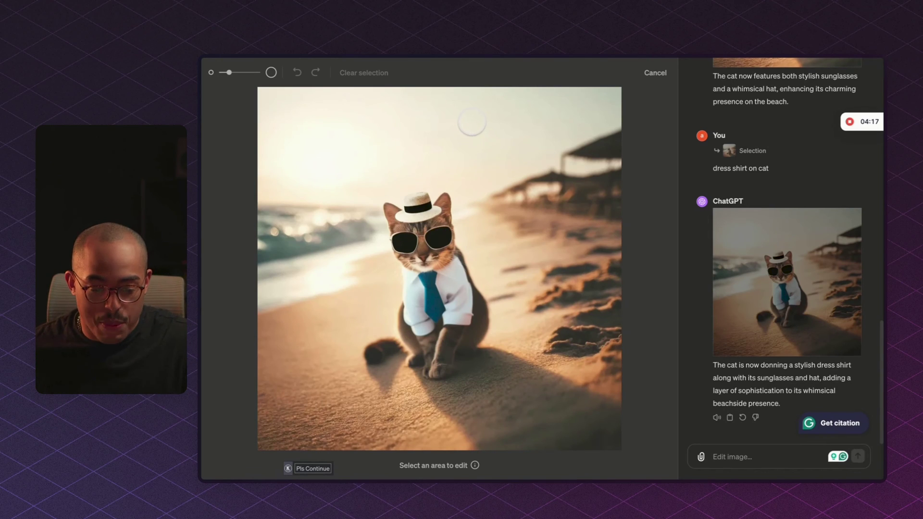
pyautogui.moveTo(282, 114)
pyautogui.mouseDown()
pyautogui.moveTo(389, 110)
pyautogui.moveTo(383, 120)
pyautogui.moveTo(282, 127)
pyautogui.moveTo(274, 138)
pyautogui.moveTo(391, 135)
pyautogui.moveTo(385, 114)
pyautogui.moveTo(330, 114)
pyautogui.moveTo(279, 122)
pyautogui.moveTo(276, 149)
pyautogui.moveTo(399, 148)
pyautogui.mouseUp()
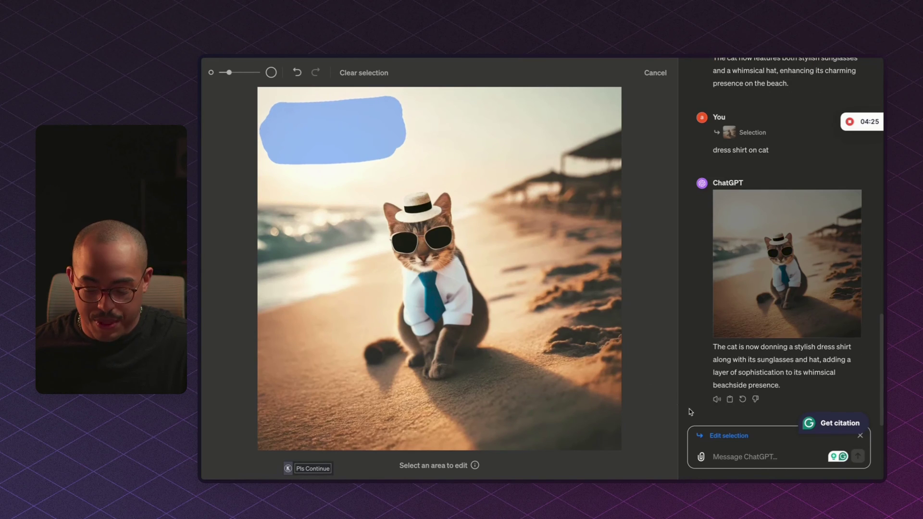
pyautogui.write('Text that says cats')
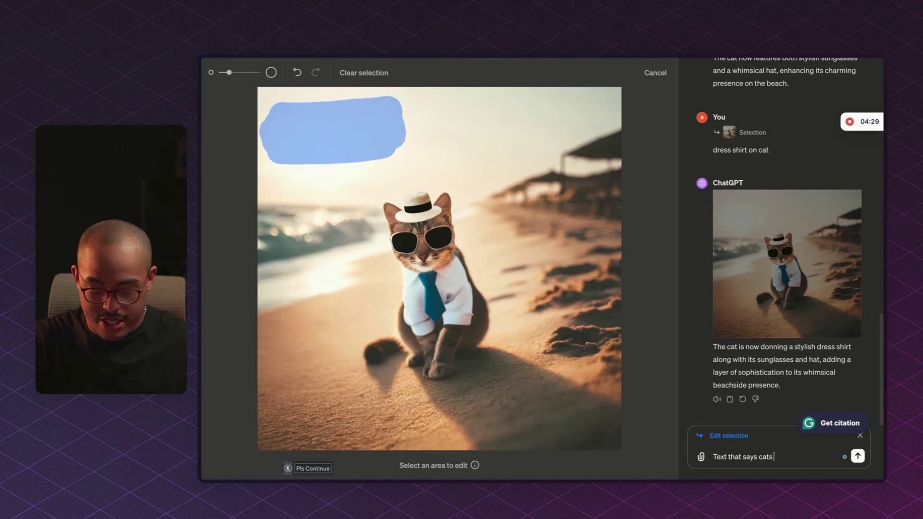
pyautogui.write(' rule in the sk')
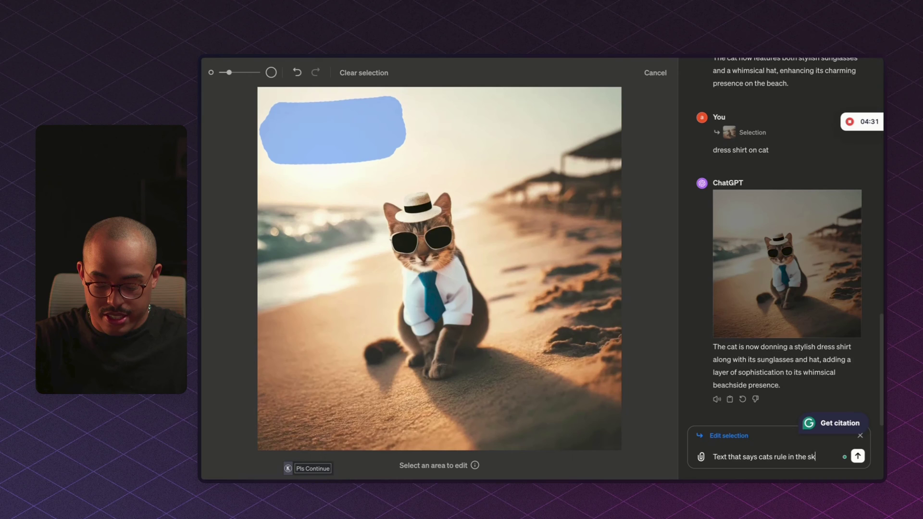
pyautogui.write('y')
pyautogui.press('Return')
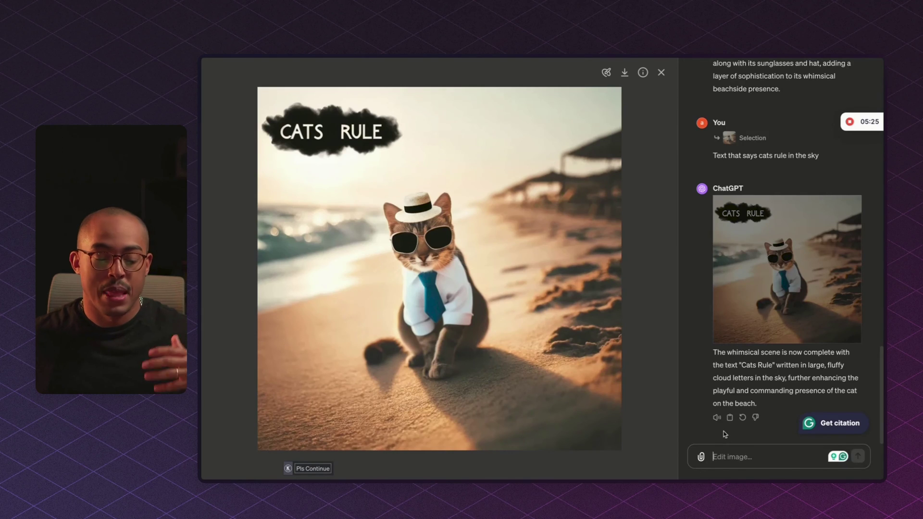
pyautogui.scroll(15, 723, 431)
pyautogui.scroll(-10, 786, 261)
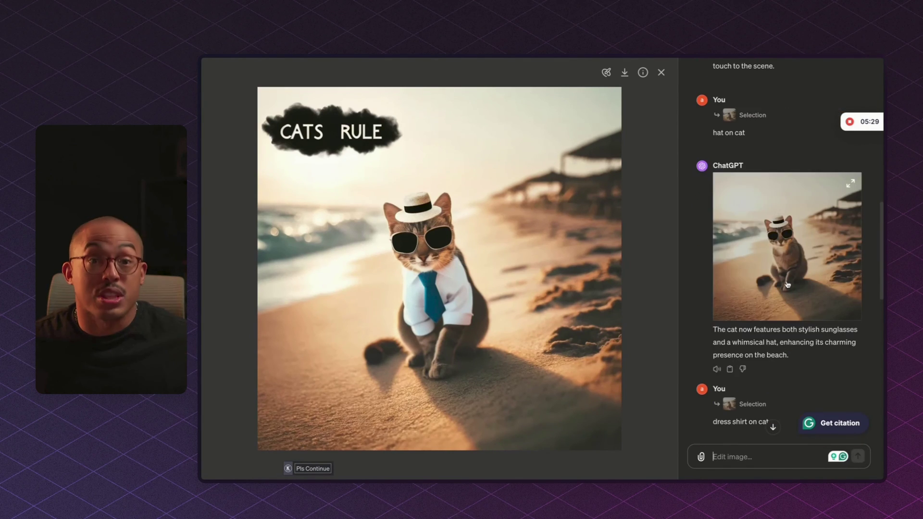
pyautogui.scroll(-9, 787, 284)
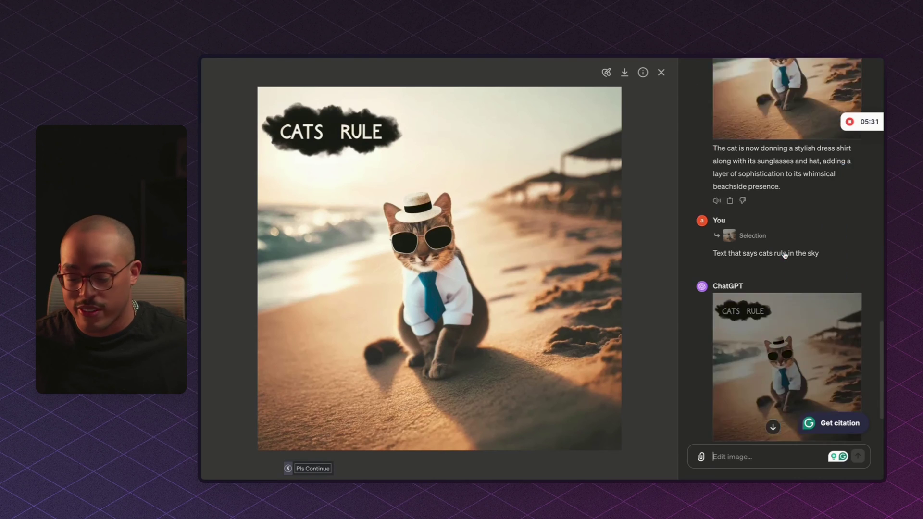
pyautogui.scroll(-2, 784, 255)
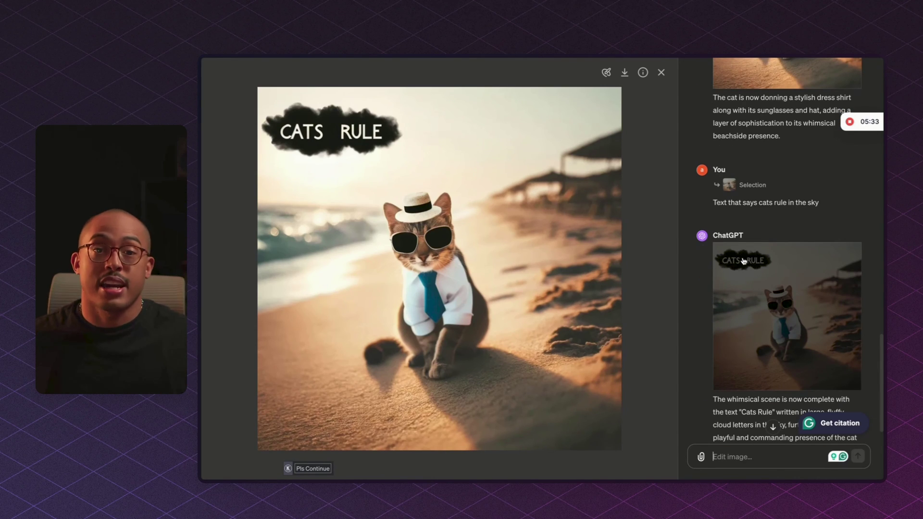
pyautogui.scroll(20, 743, 261)
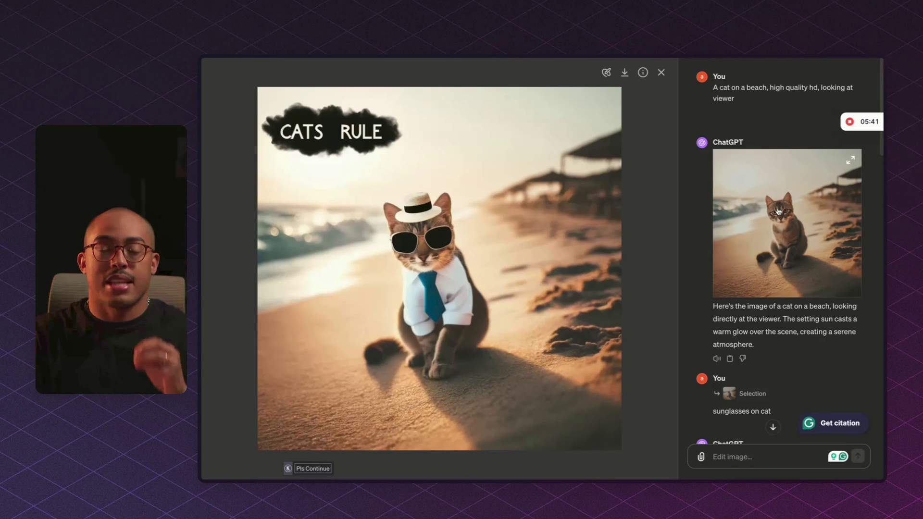
pyautogui.scroll(-10, 778, 212)
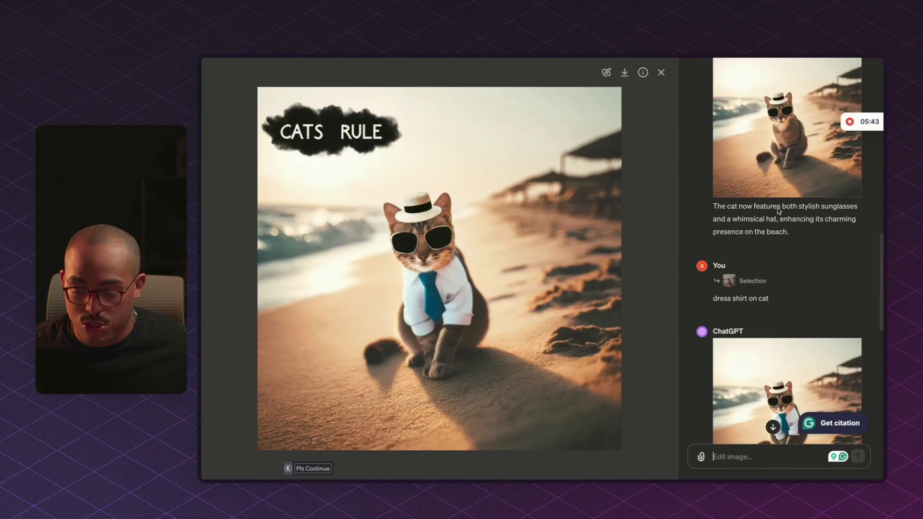
pyautogui.scroll(-10, 778, 212)
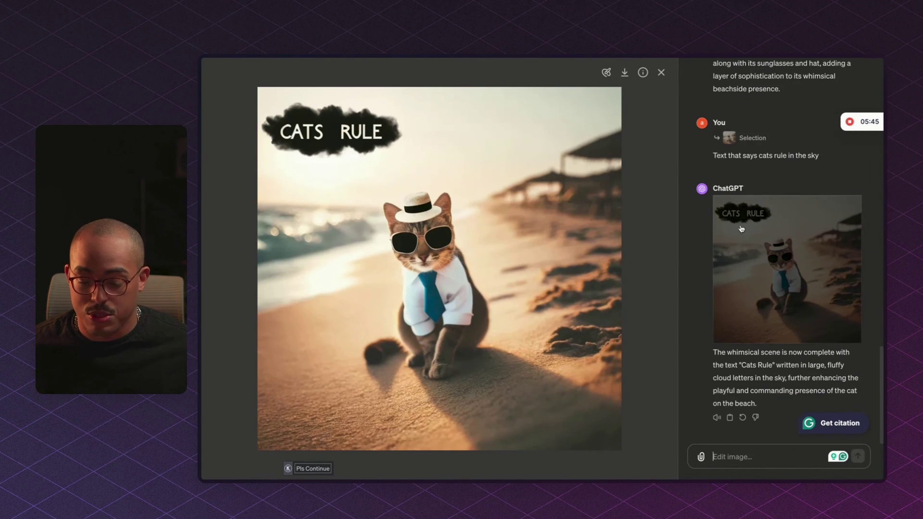